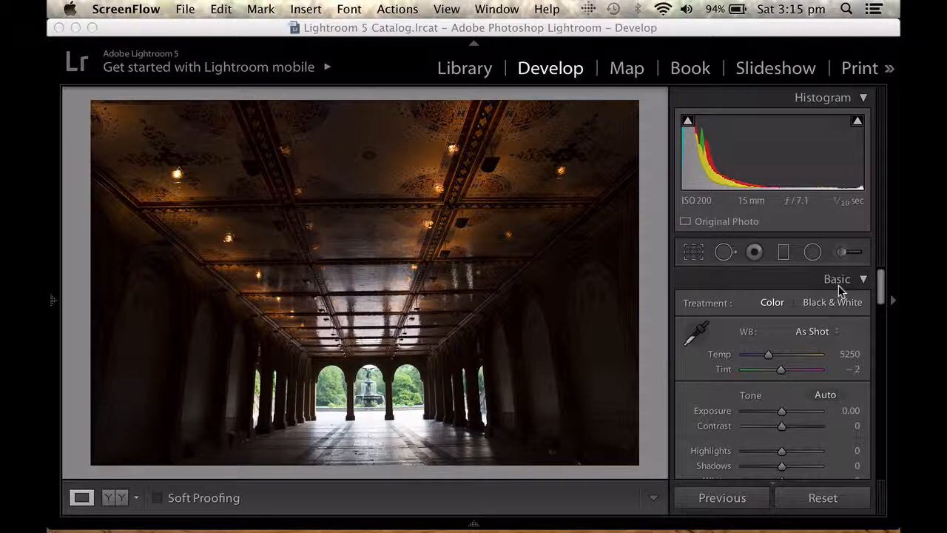
# Step: Set the photo's white balance to the Daylight preset
pyautogui.scroll(-2, 840, 289)
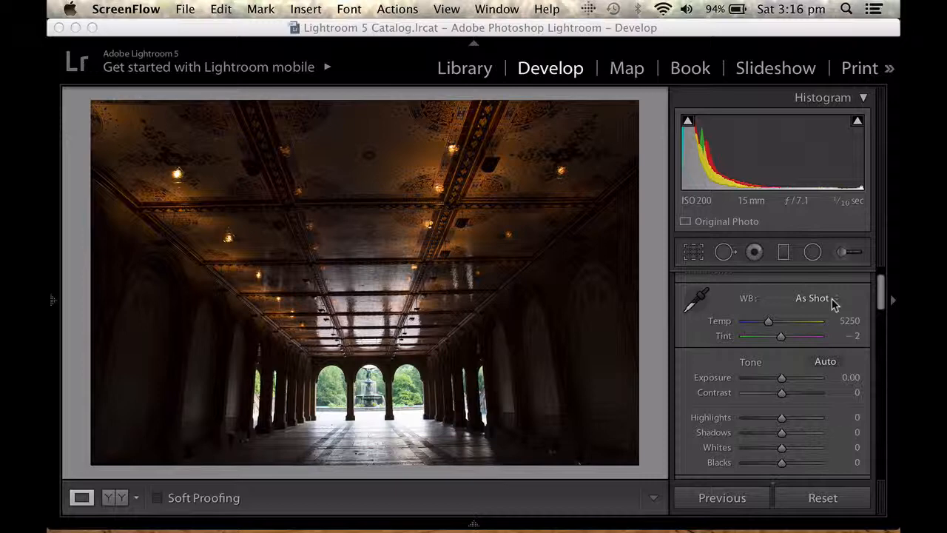
pyautogui.click(834, 302)
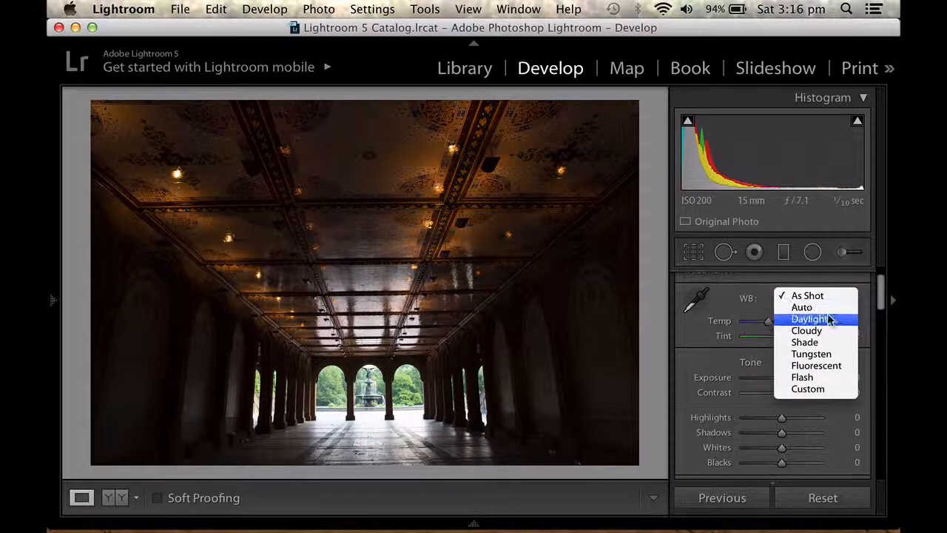
pyautogui.click(828, 320)
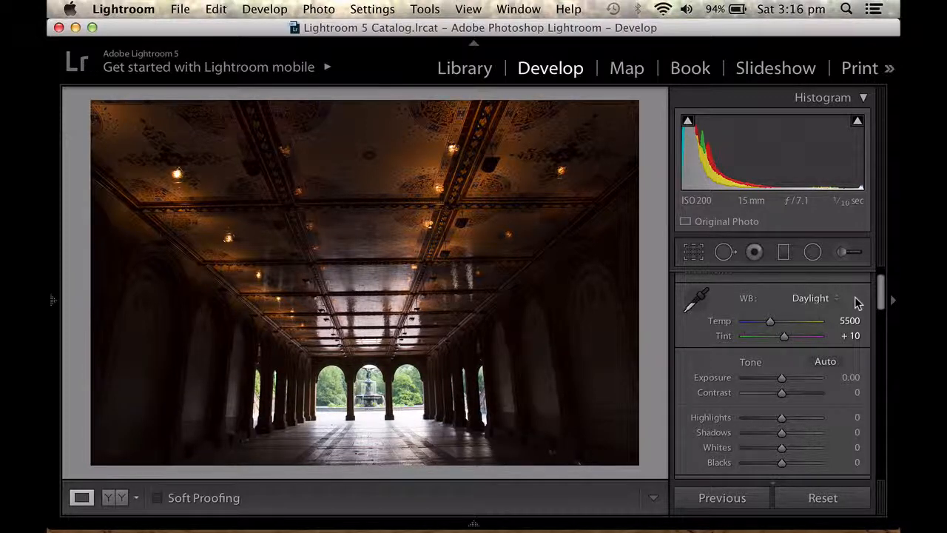
# Step: Raise the photo's exposure to +1.85 and set the contrast to +10
pyautogui.scroll(-3, 855, 300)
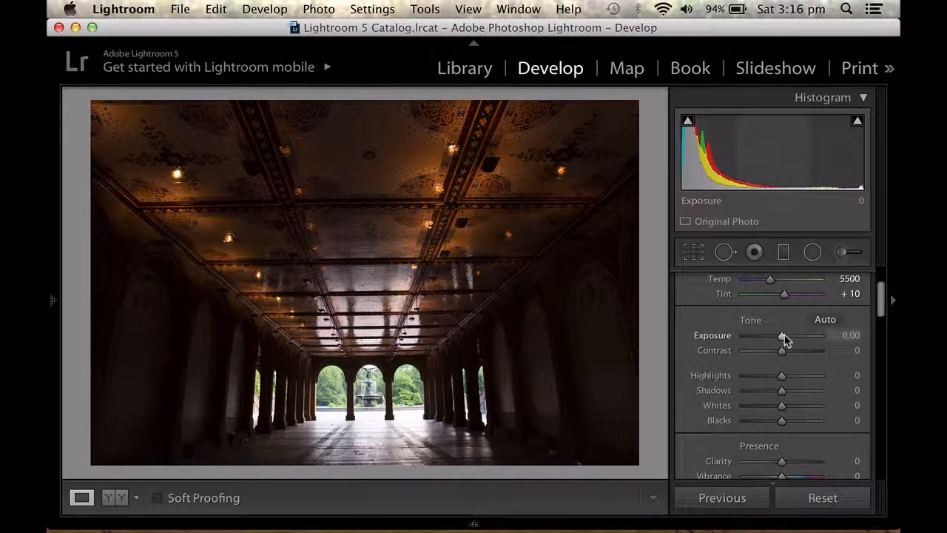
pyautogui.moveTo(784, 339); pyautogui.dragTo(796, 343)
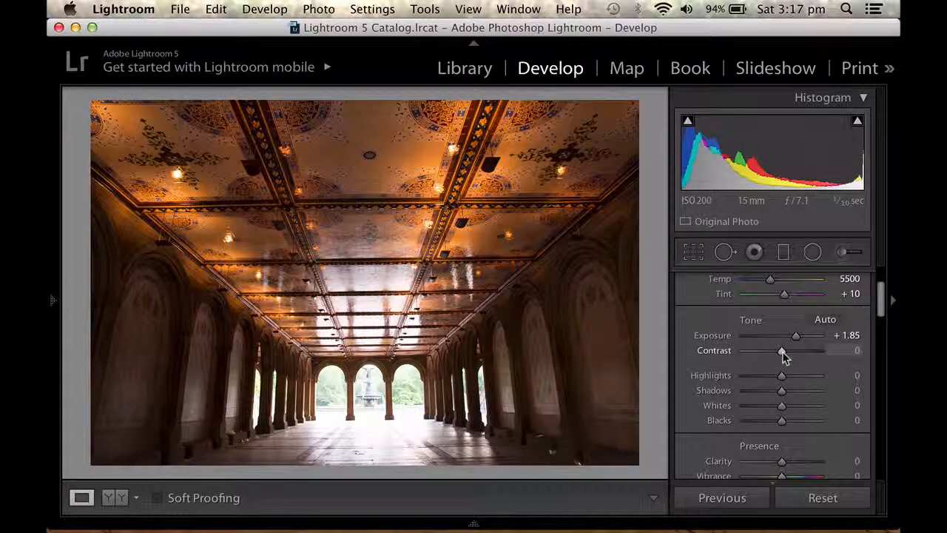
pyautogui.moveTo(784, 358); pyautogui.dragTo(786, 353)
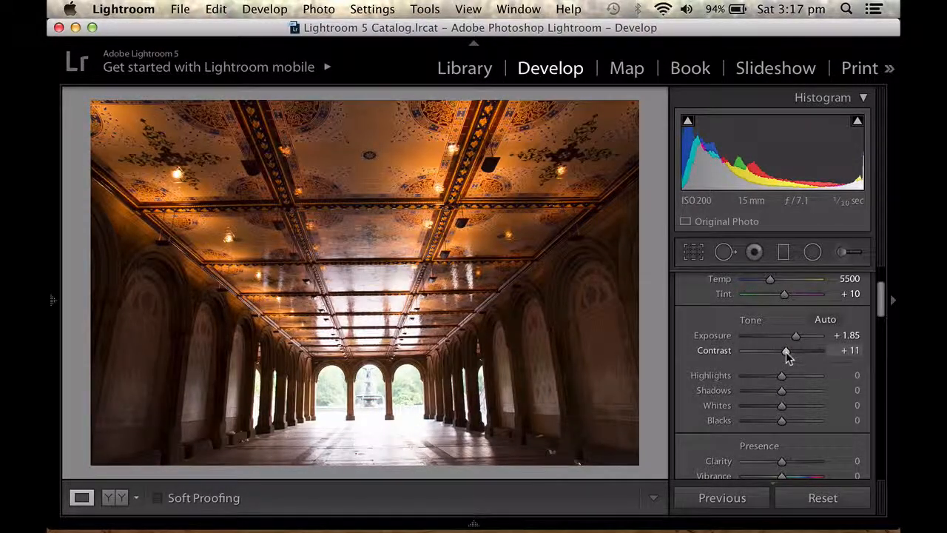
pyautogui.click(853, 351)
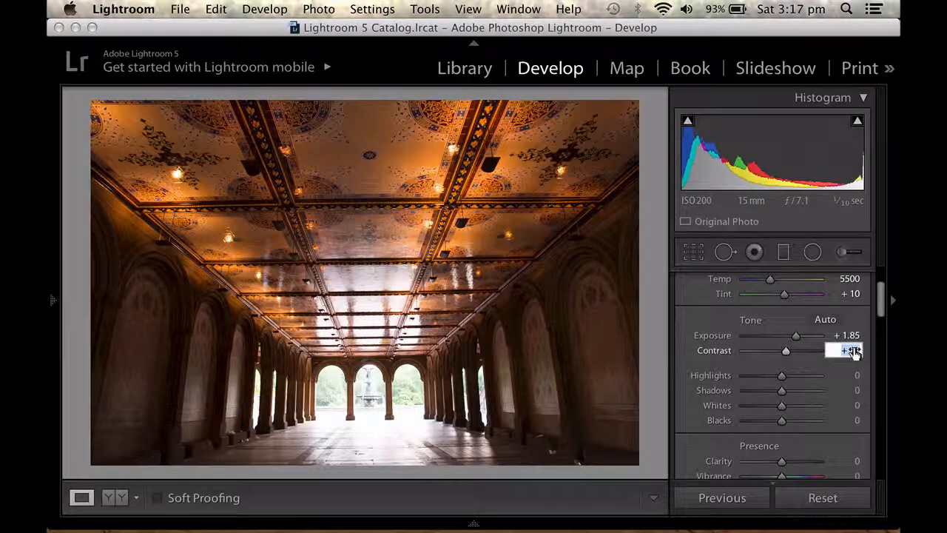
pyautogui.write('10')
pyautogui.press('Return')
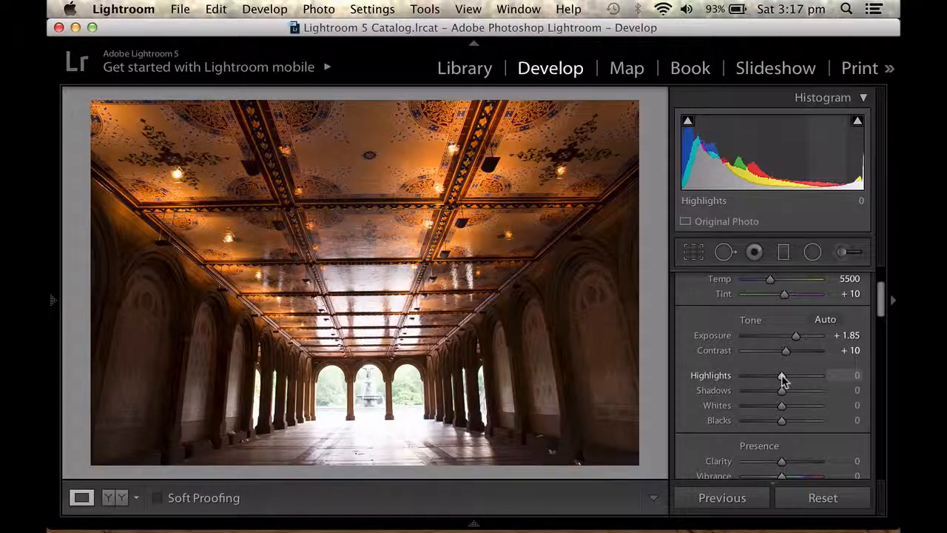
# Step: Lower the highlights to −100 and raise the shadows to +51
pyautogui.moveTo(783, 379); pyautogui.dragTo(754, 380)
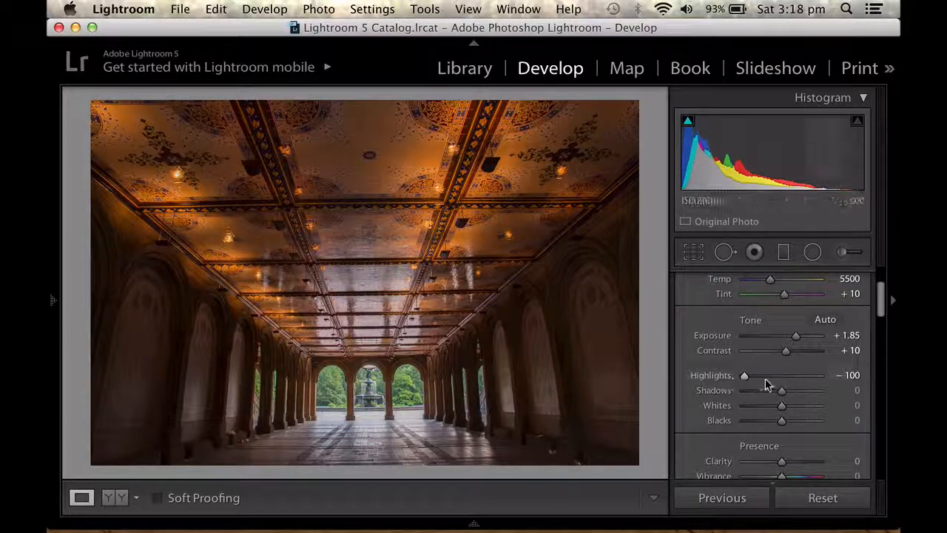
pyautogui.moveTo(745, 376)
pyautogui.mouseDown()
pyautogui.moveTo(773, 379)
pyautogui.moveTo(735, 375)
pyautogui.mouseUp()
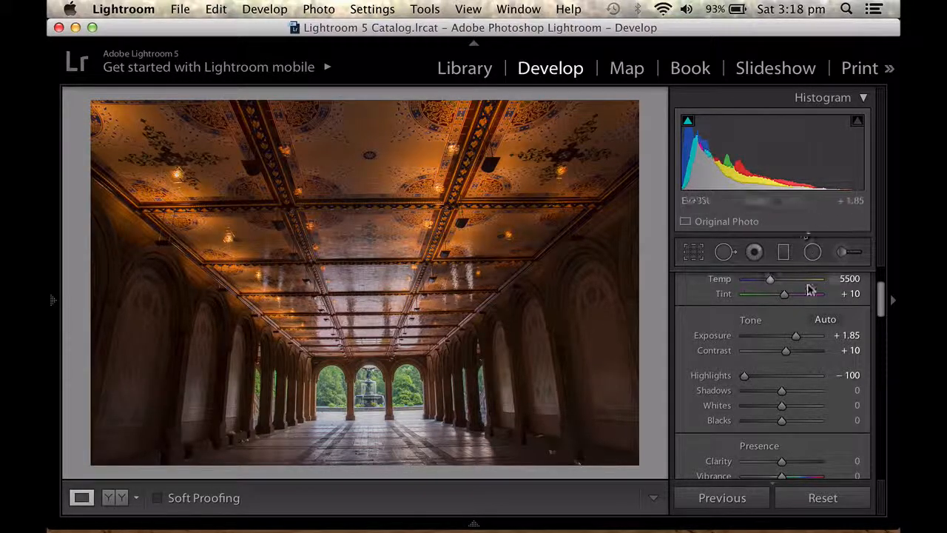
pyautogui.moveTo(782, 395); pyautogui.dragTo(804, 396)
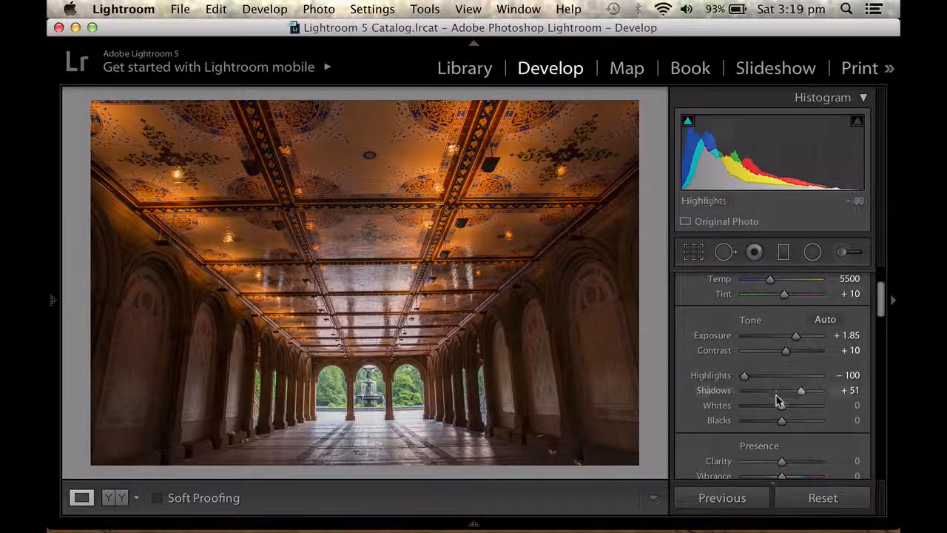
# Step: Raise the whites to +32 and the blacks to +20
pyautogui.moveTo(782, 407); pyautogui.dragTo(795, 406)
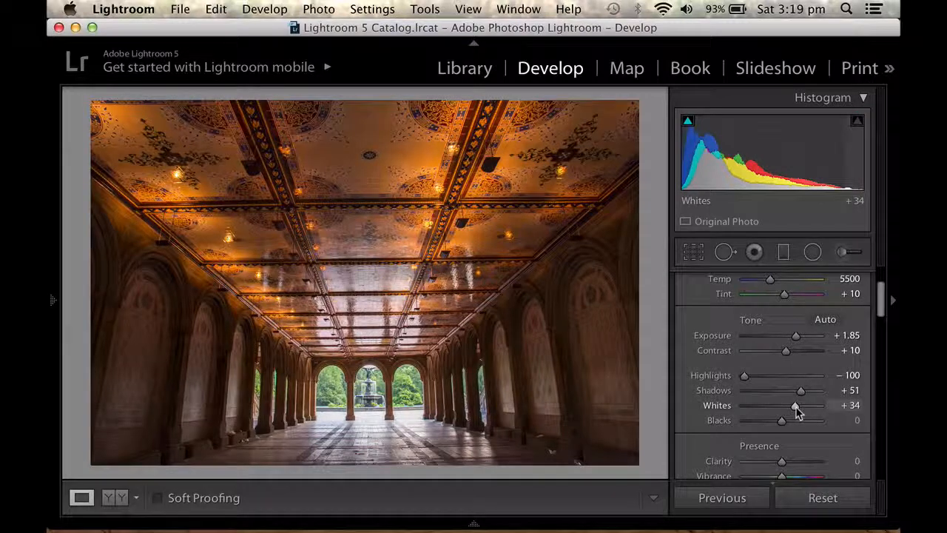
pyautogui.moveTo(796, 407); pyautogui.dragTo(794, 407)
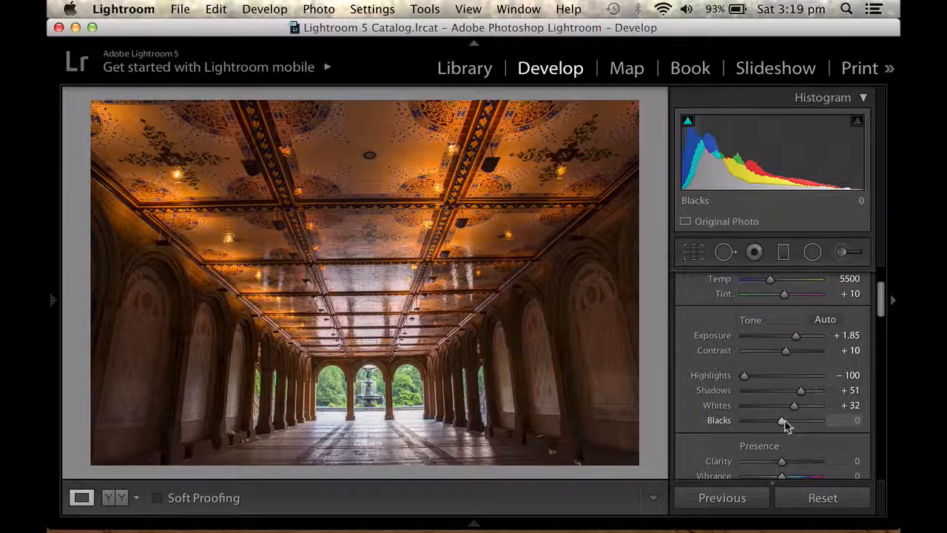
pyautogui.moveTo(783, 421); pyautogui.dragTo(791, 423)
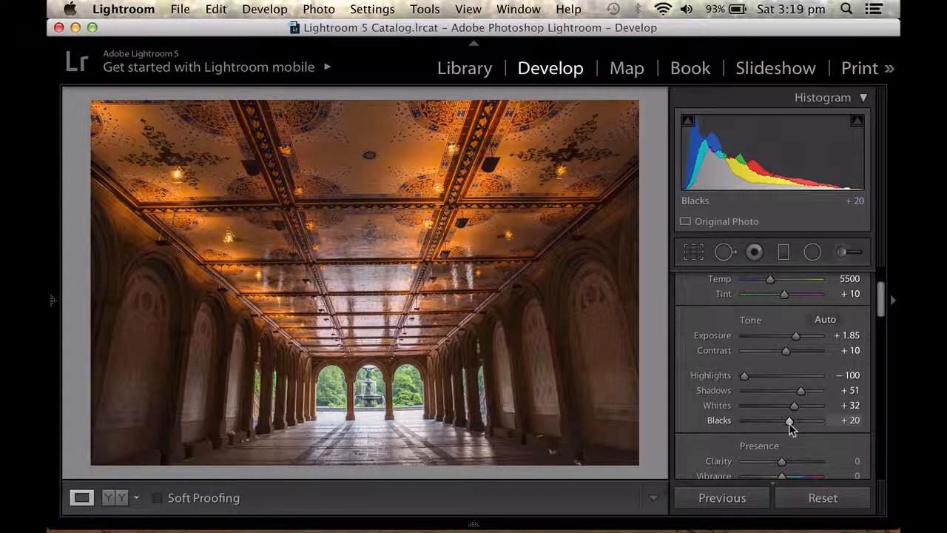
# Step: Increase the clarity to +41 and the vibrance to +31
pyautogui.scroll(-5, 790, 428)
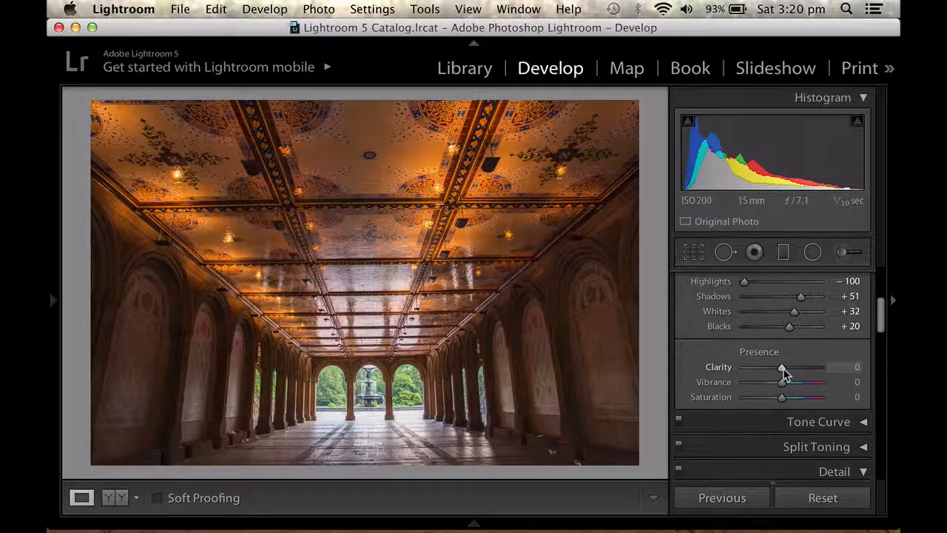
pyautogui.moveTo(783, 368); pyautogui.dragTo(798, 370)
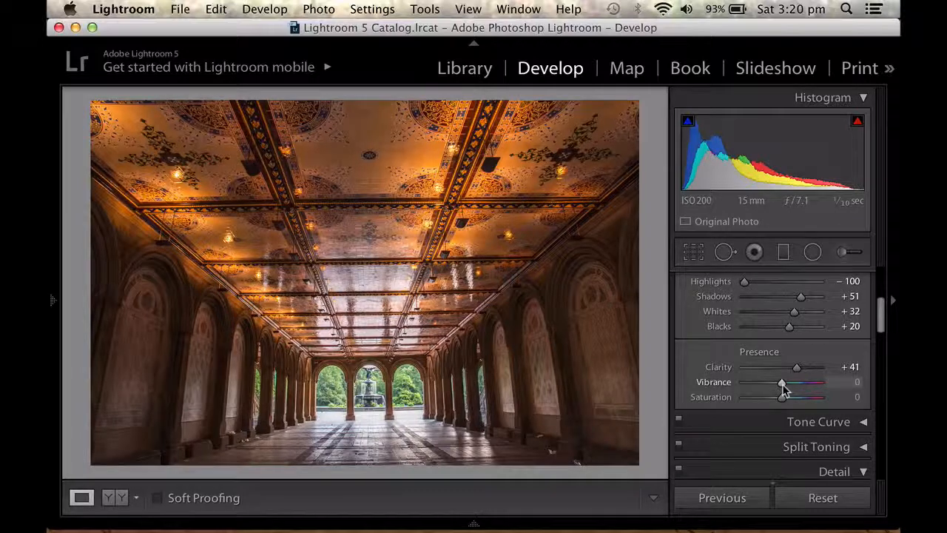
pyautogui.moveTo(783, 388); pyautogui.dragTo(796, 391)
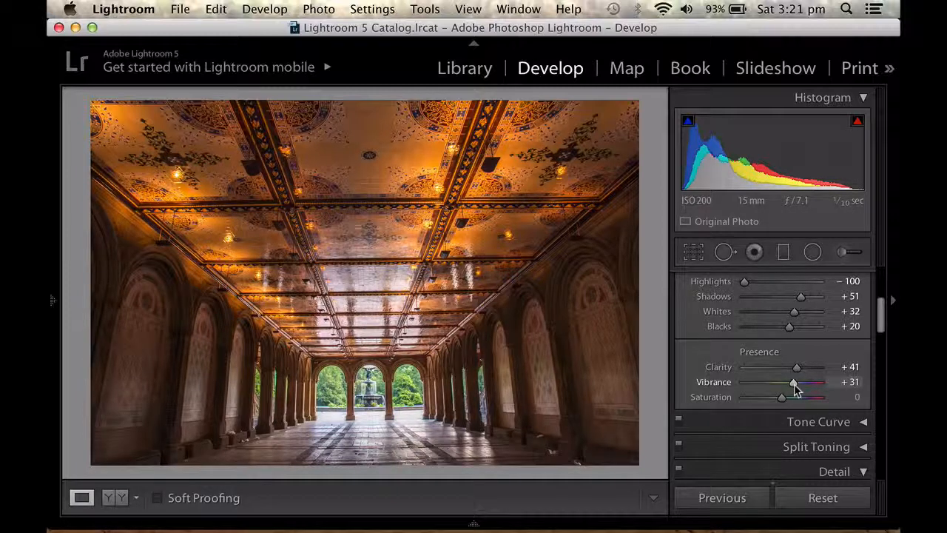
# Step: Enable profile corrections in the basic lens correction settings
pyautogui.scroll(-2, 855, 435)
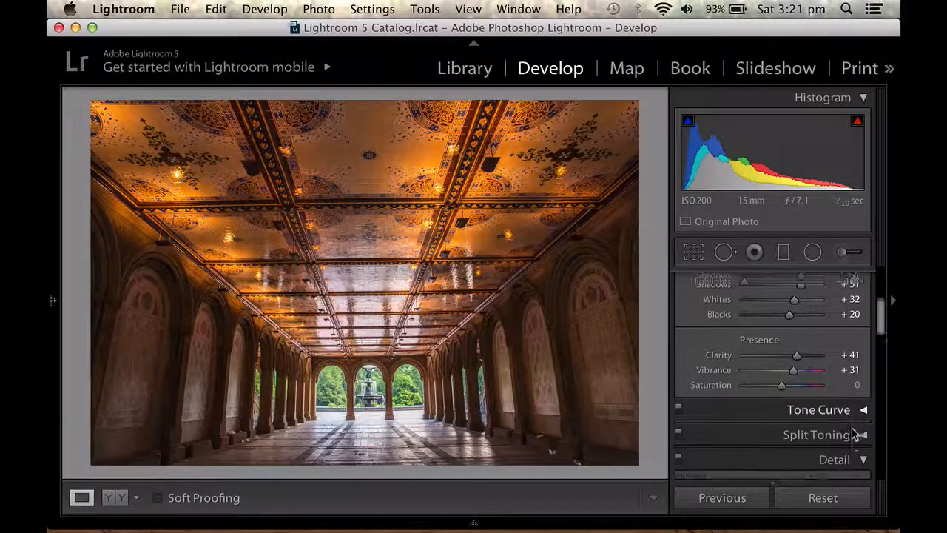
pyautogui.scroll(-5, 855, 435)
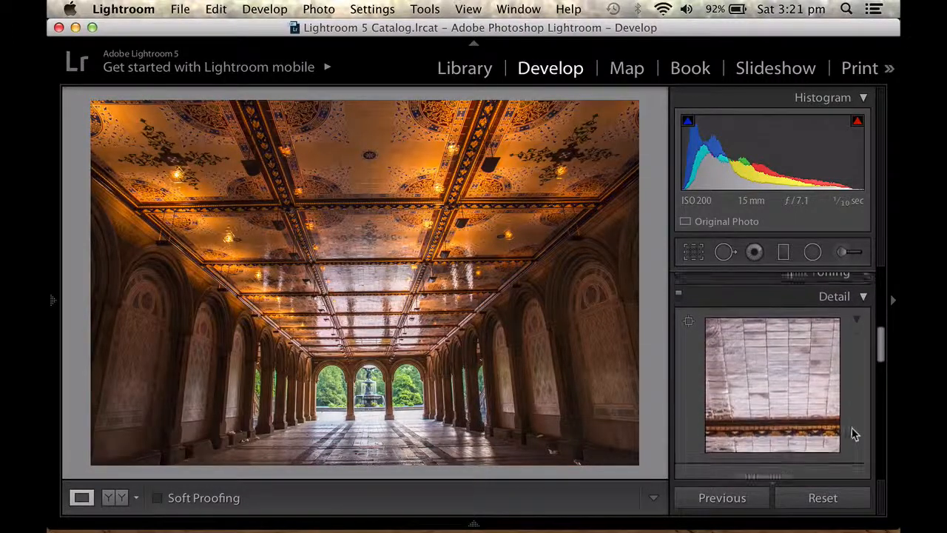
pyautogui.scroll(-8, 854, 435)
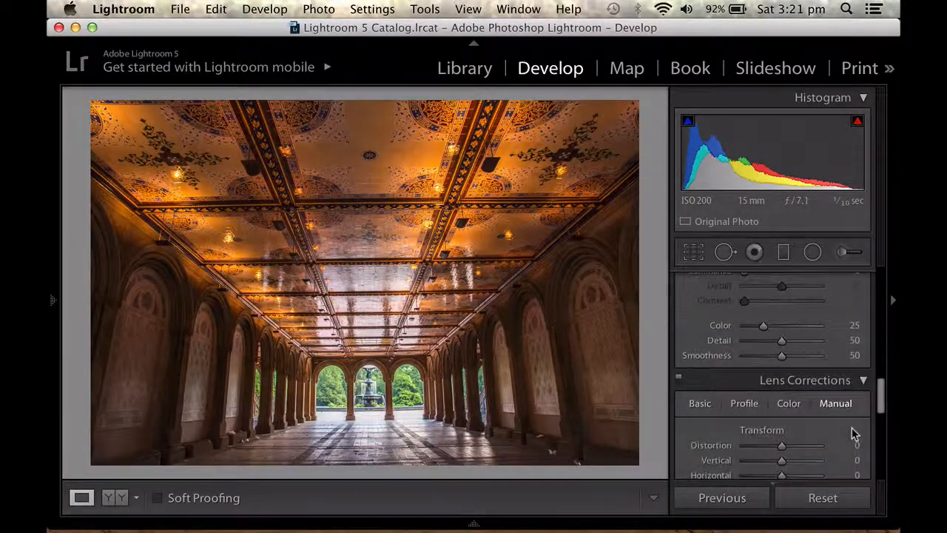
pyautogui.scroll(-4, 852, 427)
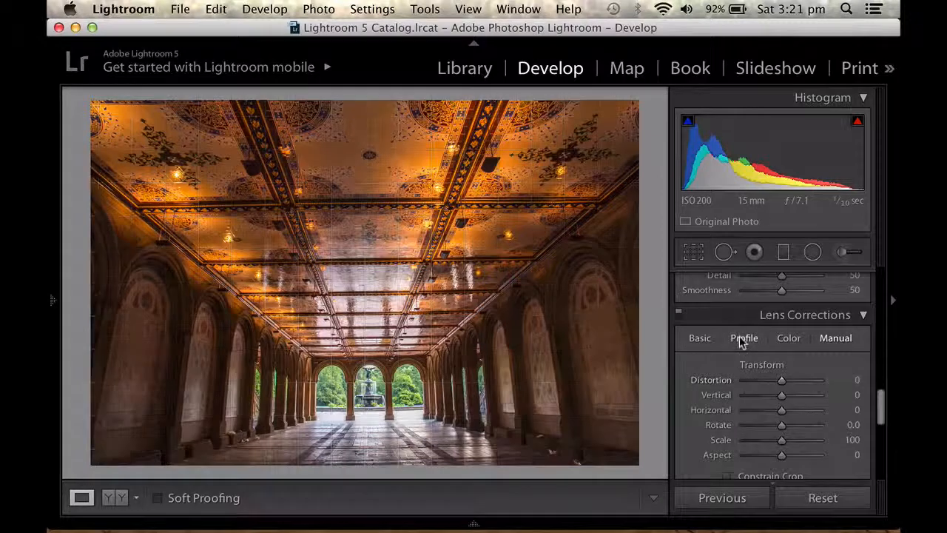
pyautogui.click(700, 338)
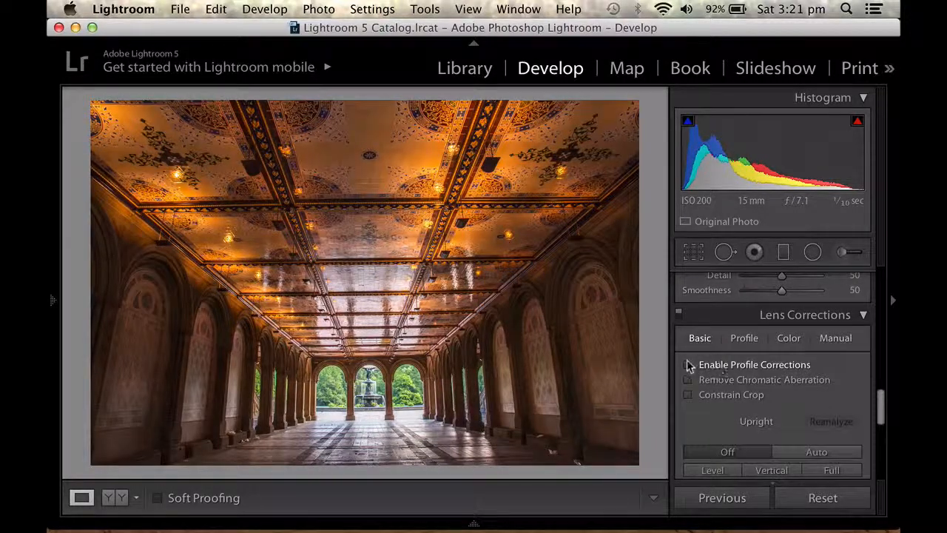
pyautogui.click(688, 365)
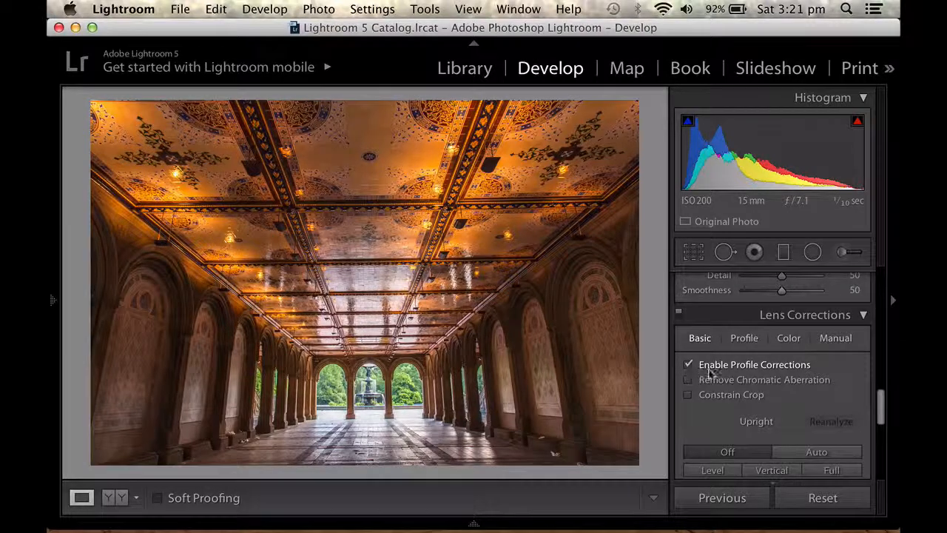
# Step: Check the lens profile details and compare the photo with profile corrections off and on, leaving them enabled
pyautogui.scroll(-3, 716, 379)
pyautogui.scroll(2, 716, 380)
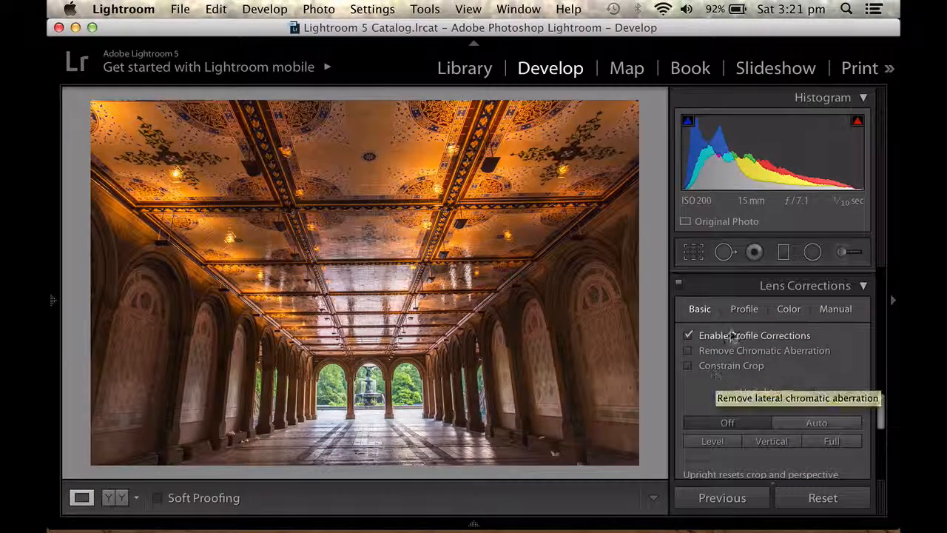
pyautogui.click(745, 309)
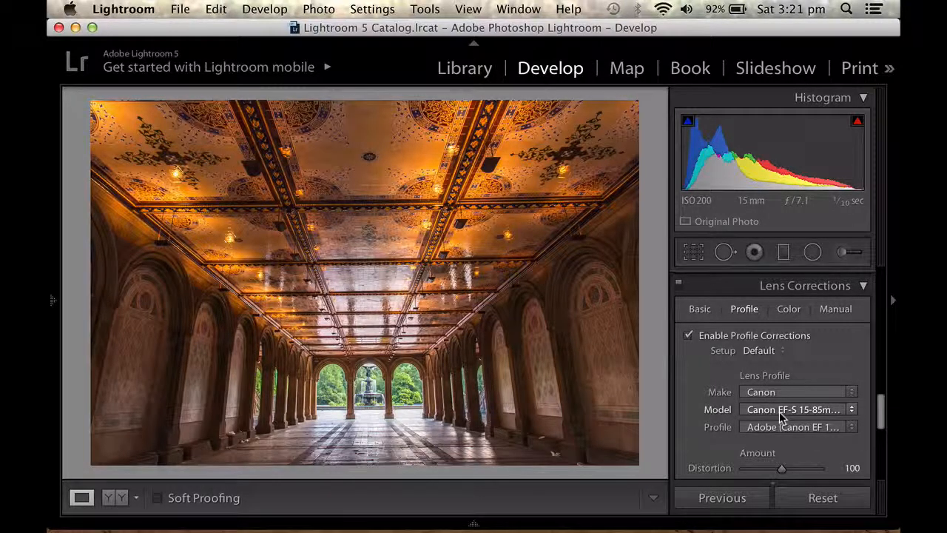
pyautogui.click(690, 336)
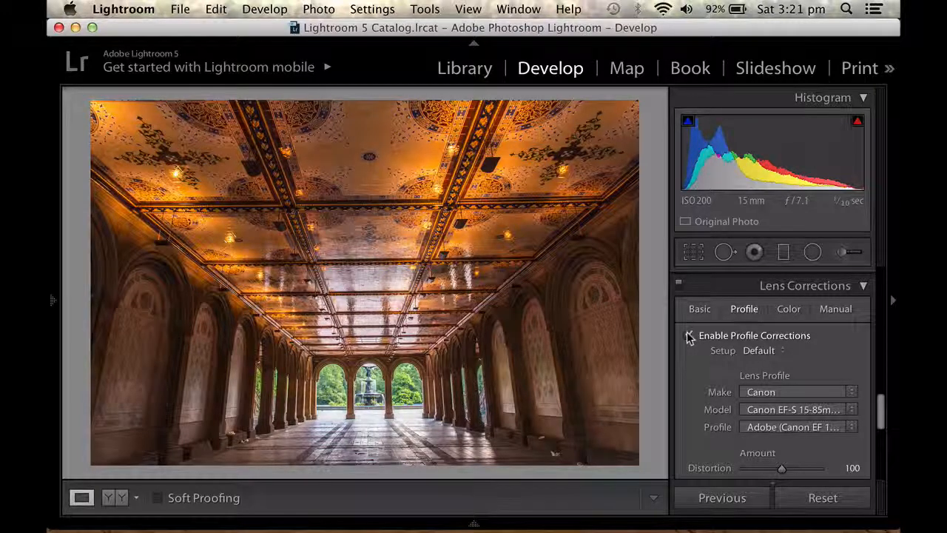
pyautogui.click(690, 336)
pyautogui.click(689, 336)
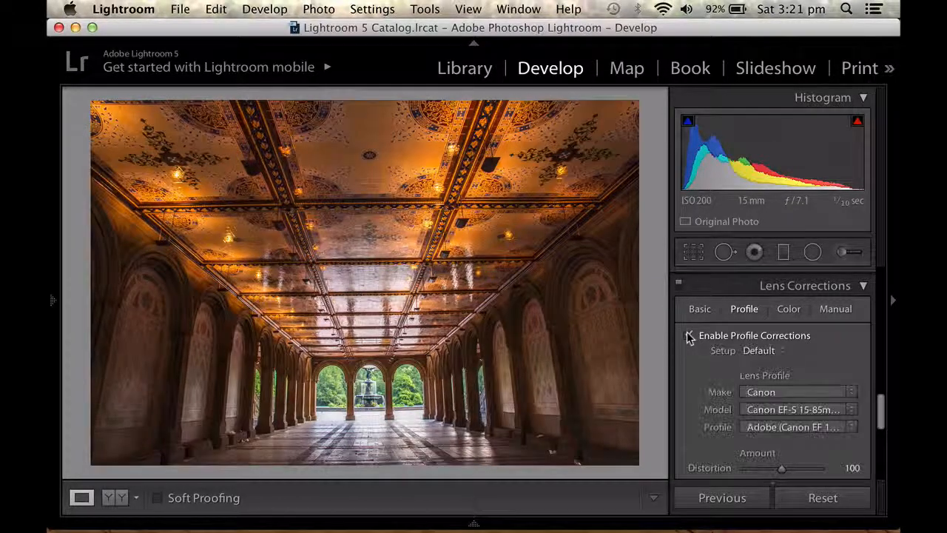
pyautogui.click(688, 336)
pyautogui.click(688, 336)
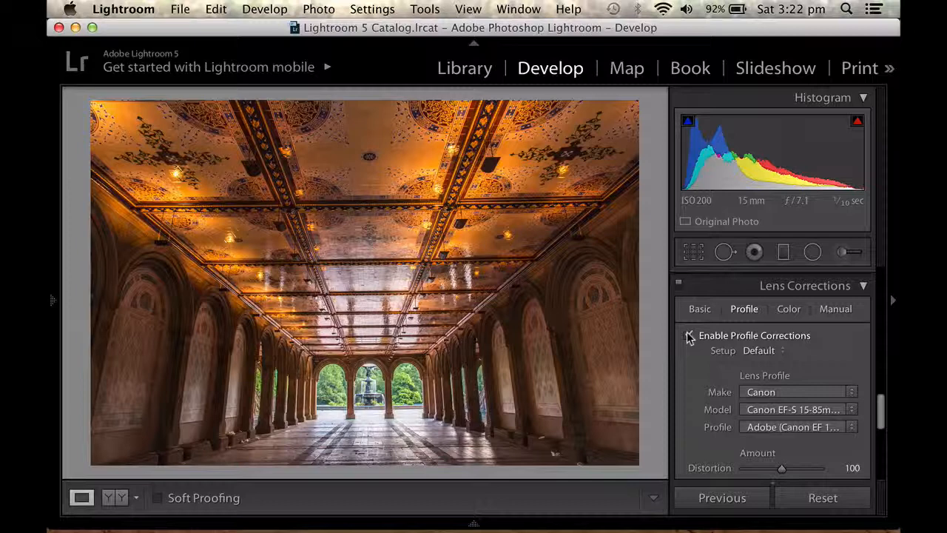
pyautogui.click(689, 336)
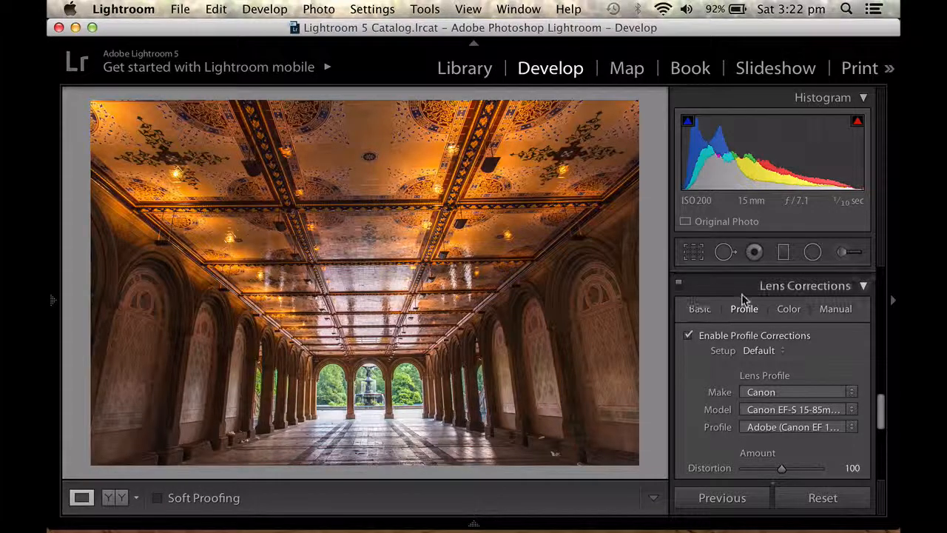
# Step: Set the sharpening amount to 74 and the luminance noise reduction to 10
pyautogui.scroll(6, 742, 294)
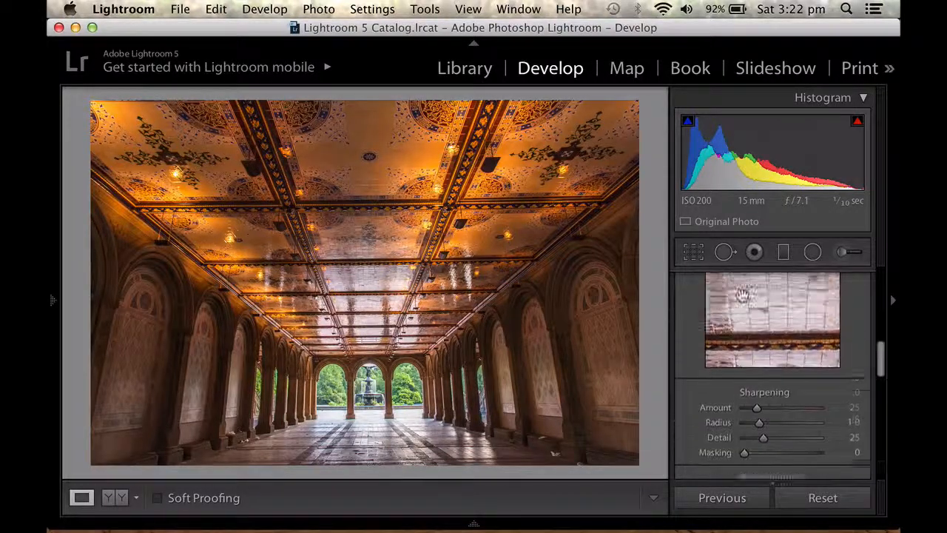
pyautogui.scroll(4, 743, 295)
pyautogui.scroll(-5, 742, 295)
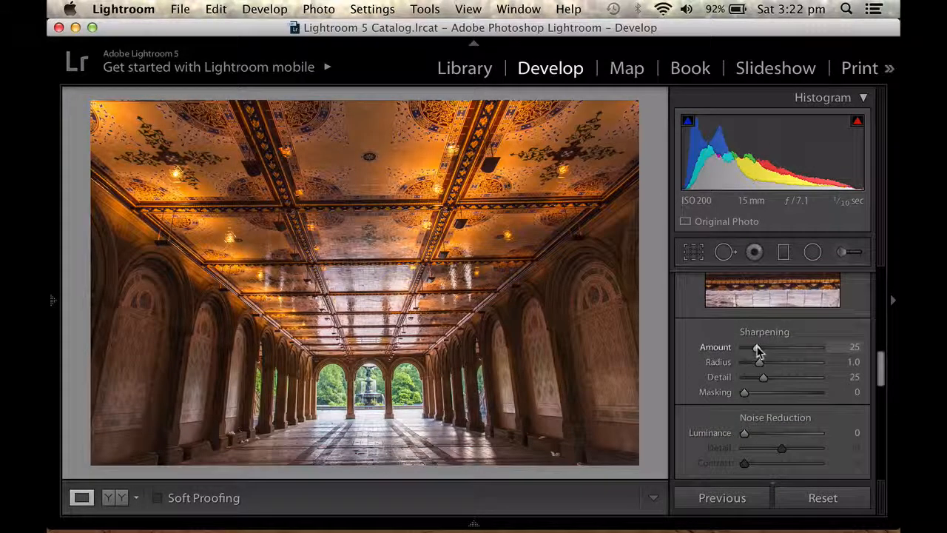
pyautogui.moveTo(758, 352); pyautogui.dragTo(782, 353)
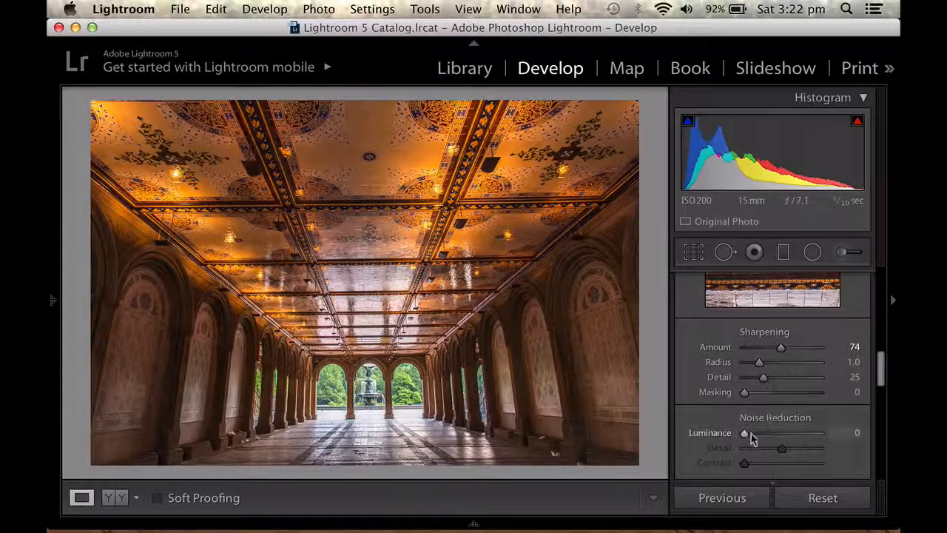
pyautogui.moveTo(745, 434); pyautogui.dragTo(752, 438)
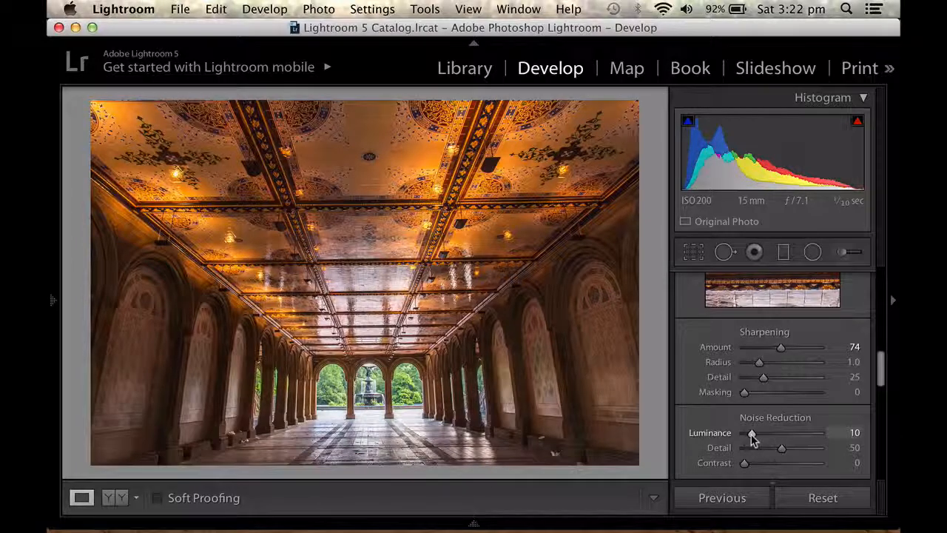
# Step: Darken the photo's edges with a Highlight Priority post-crop vignette, setting its amount to -14
pyautogui.scroll(-5, 751, 438)
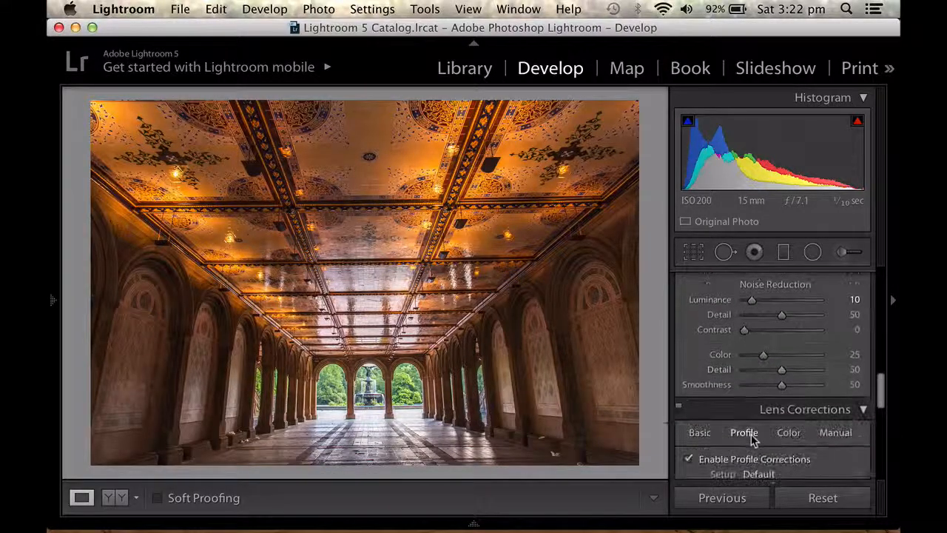
pyautogui.scroll(-12, 751, 438)
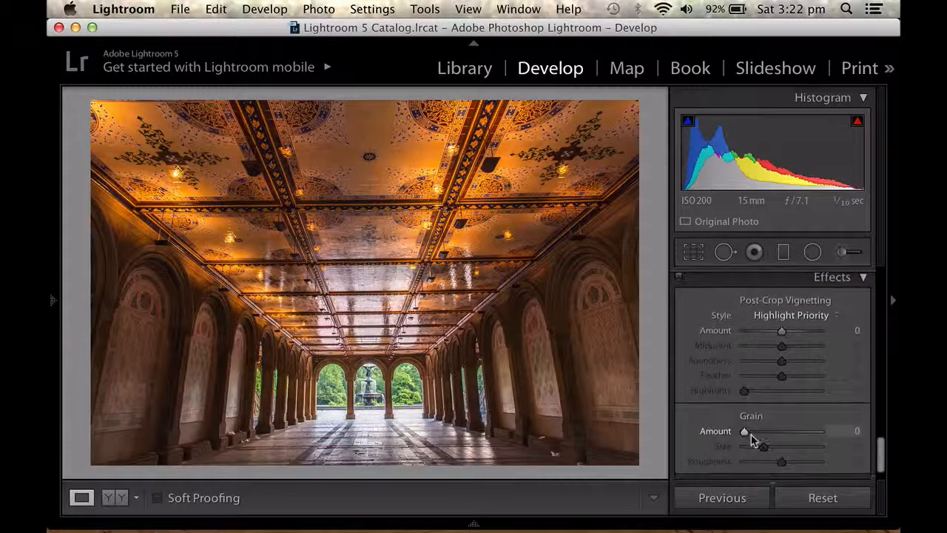
pyautogui.click(849, 331)
pyautogui.write('-5')
pyautogui.press('Return')
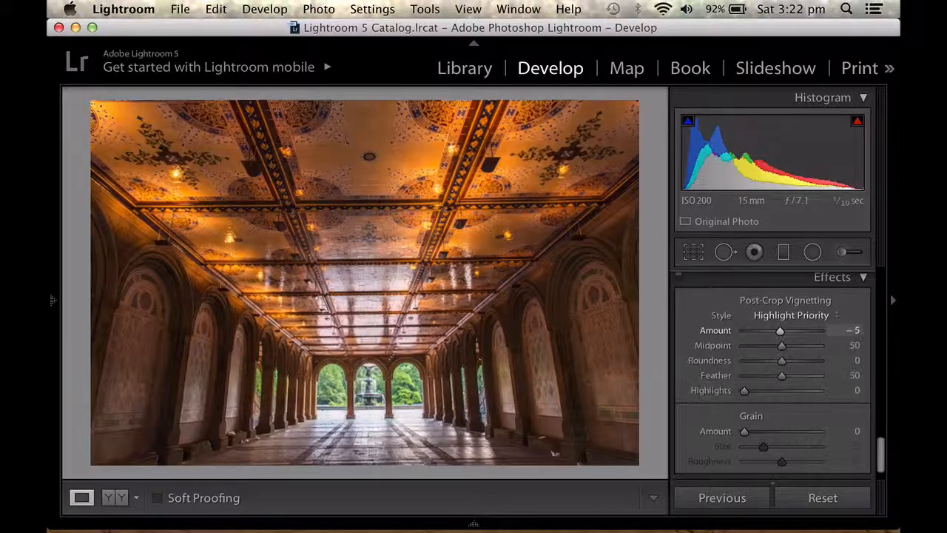
pyautogui.moveTo(780, 331); pyautogui.dragTo(777, 331)
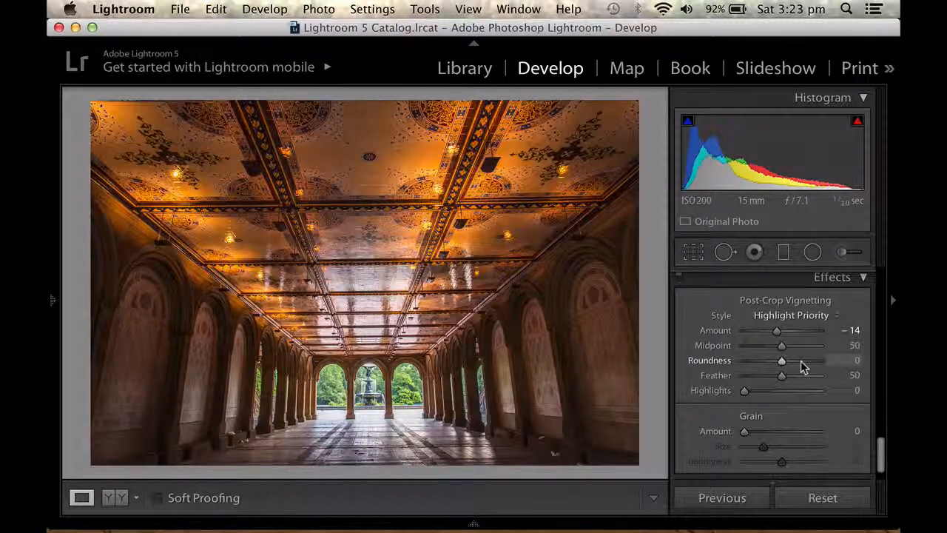
# Step: Straighten the photo along the arcade's horizontal lines to an angle of 0.64 and crop away the lower floor, keeping the original aspect ratio
pyautogui.click(694, 253)
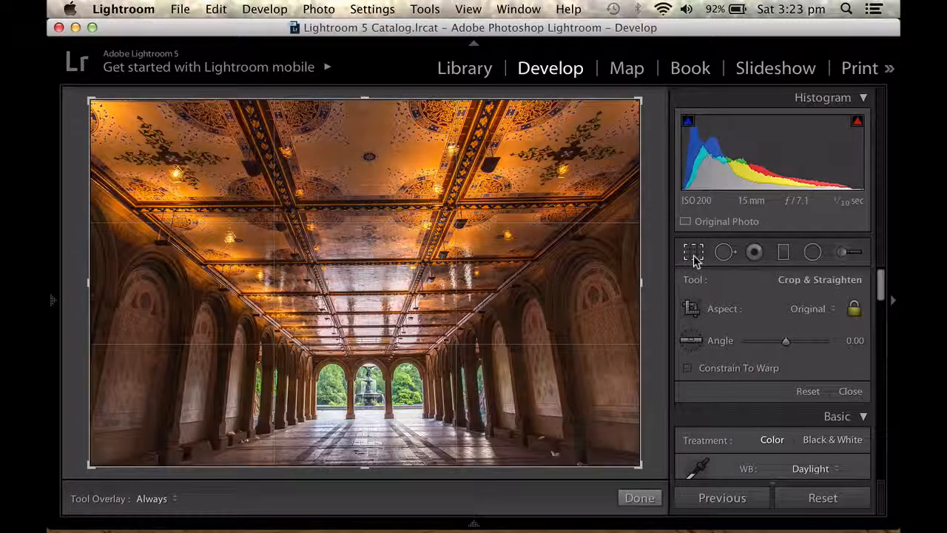
pyautogui.click(690, 340)
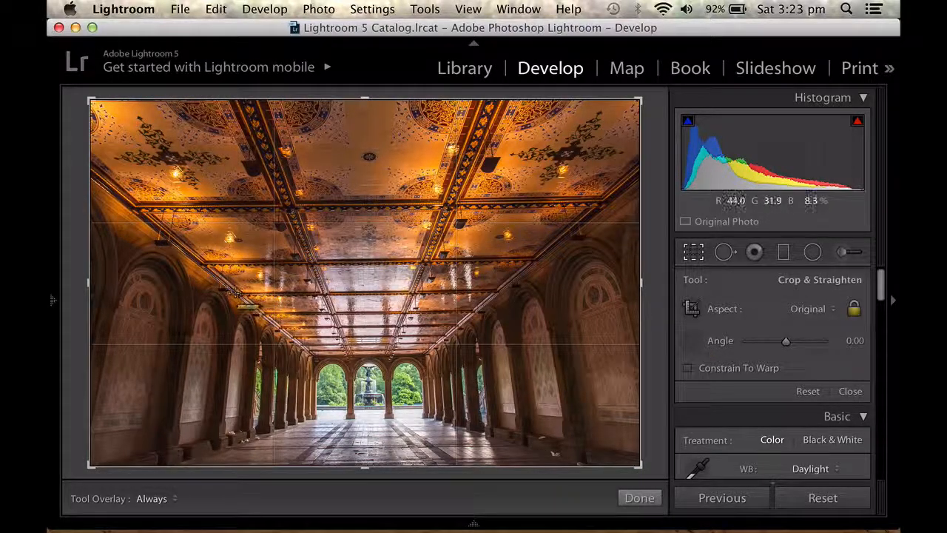
pyautogui.moveTo(242, 295); pyautogui.dragTo(496, 291)
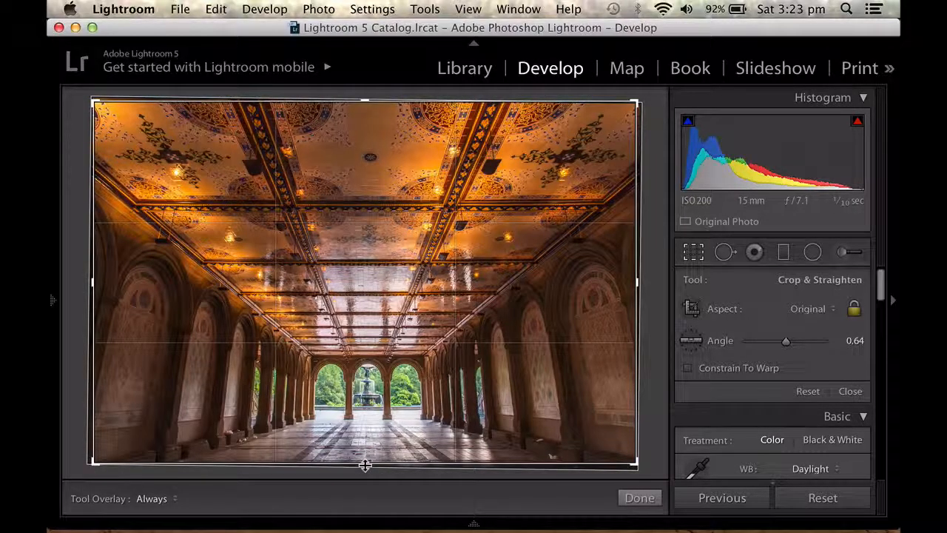
pyautogui.moveTo(365, 464); pyautogui.dragTo(363, 448)
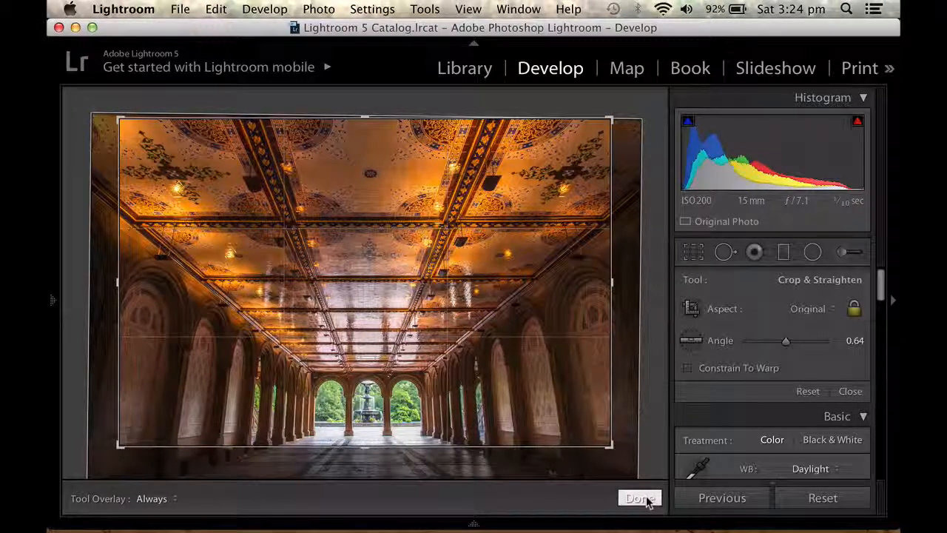
pyautogui.click(641, 498)
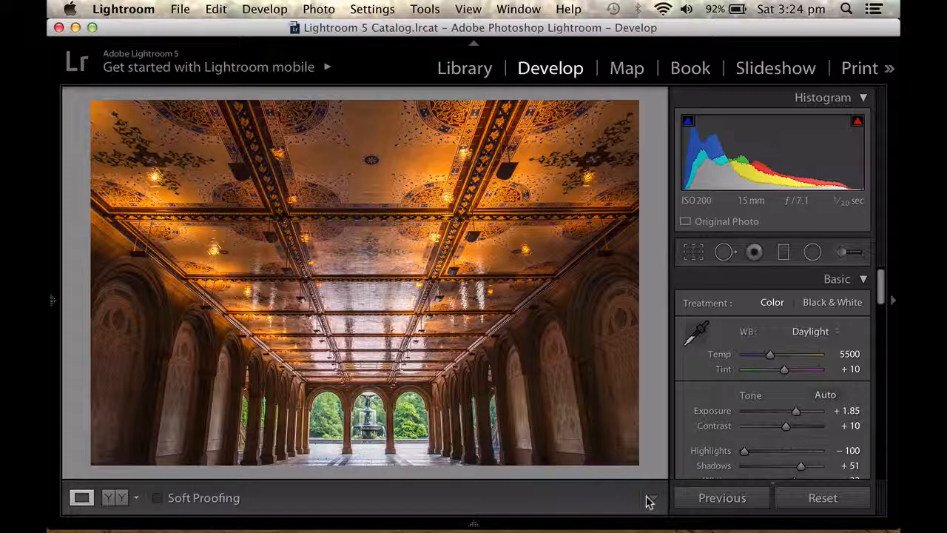
# Step: Compare the unedited version of the photo with the developed version, returning to the developed one
pyautogui.press('\\')
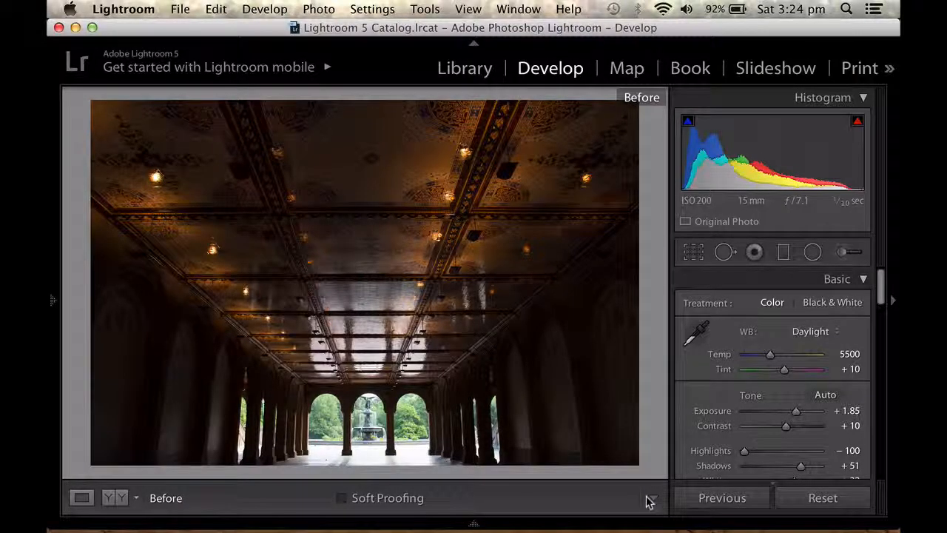
pyautogui.press('\\')
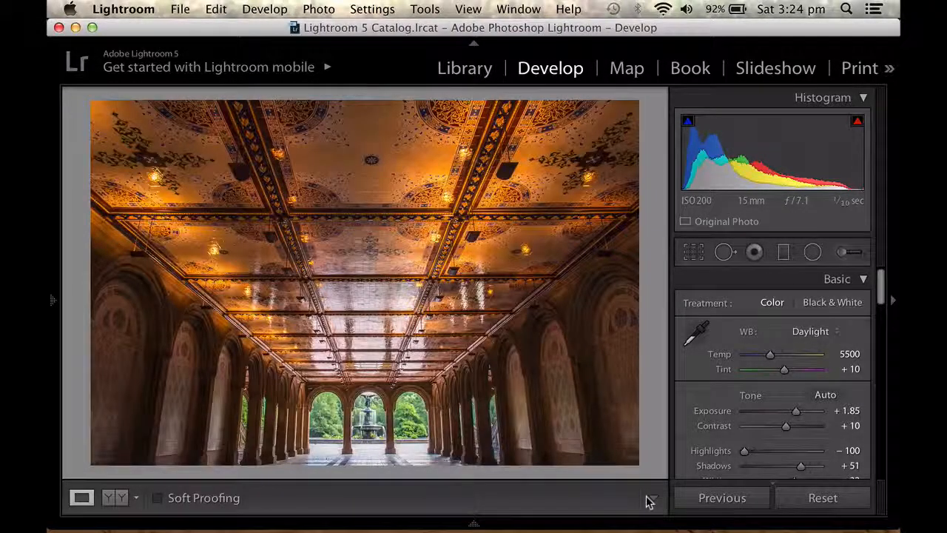